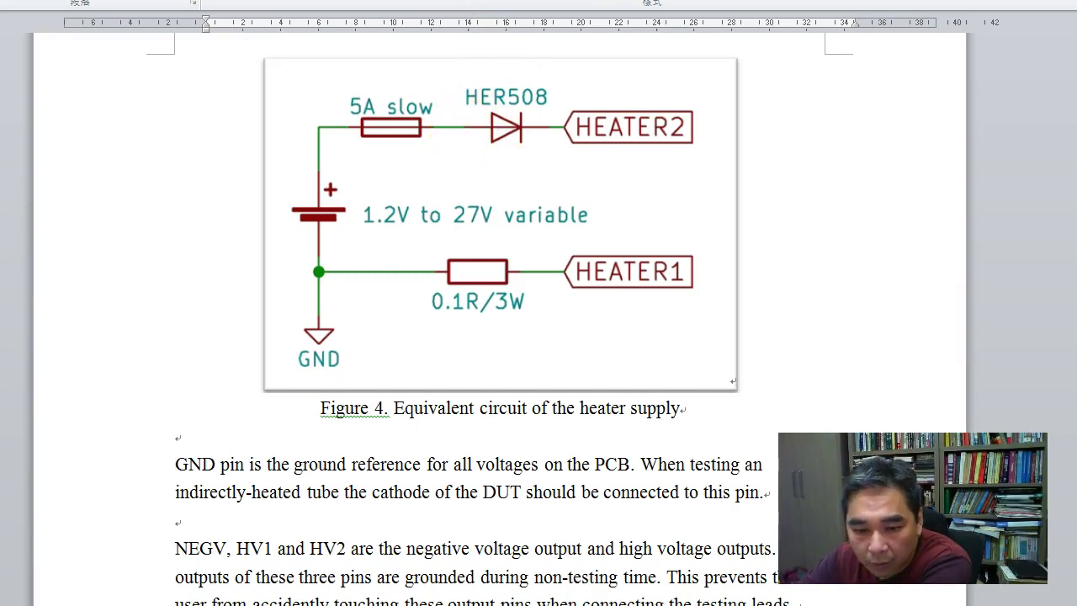
key("alt+Tab")
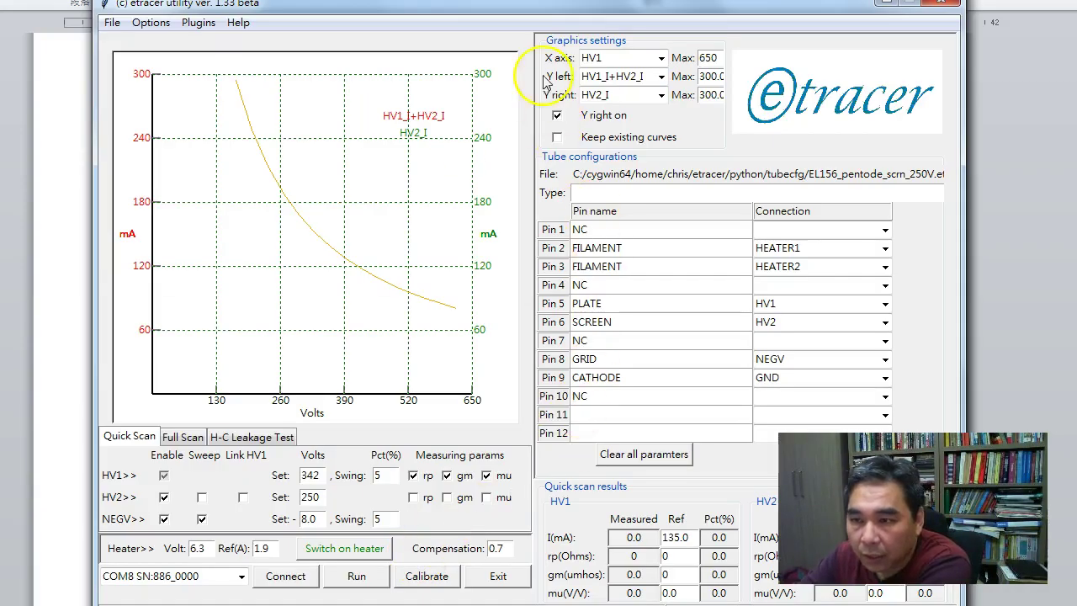
left_click_drag(501, 12, 512, 0)
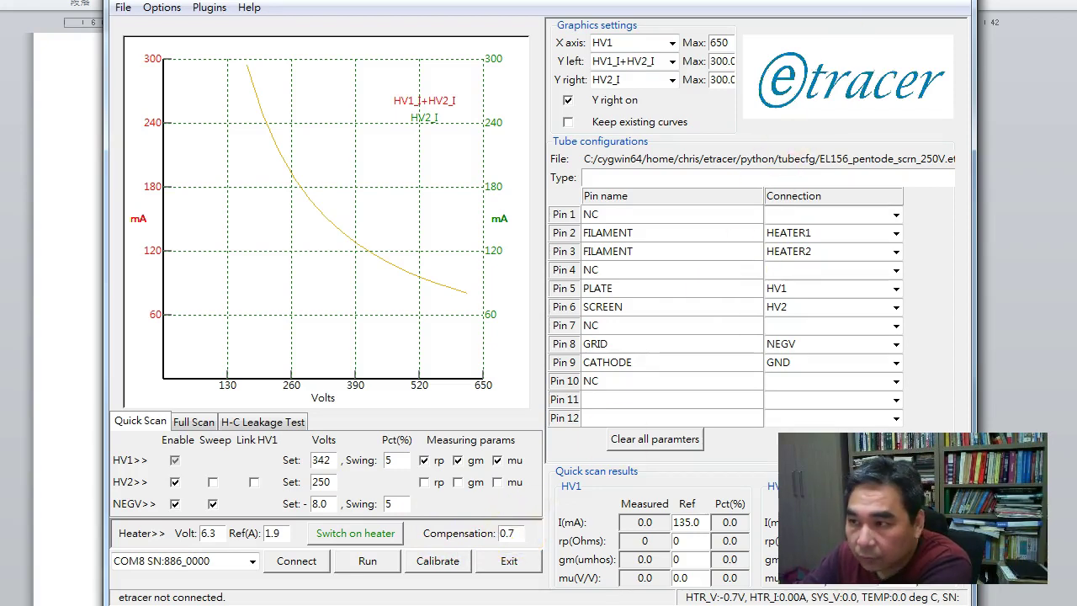
key("alt+Tab")
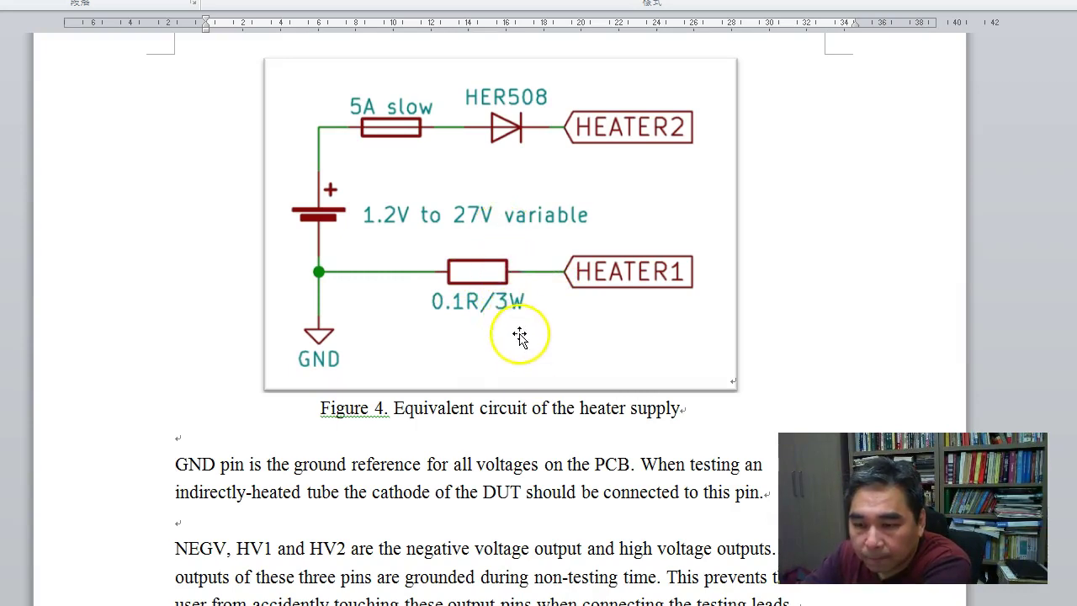
Look over Figure 4 in the Word manual, then bring the etracer window back in front.
scroll(524, 348, "down", 2)
scroll(529, 358, "up", 3)
scroll(527, 362, "up", 1)
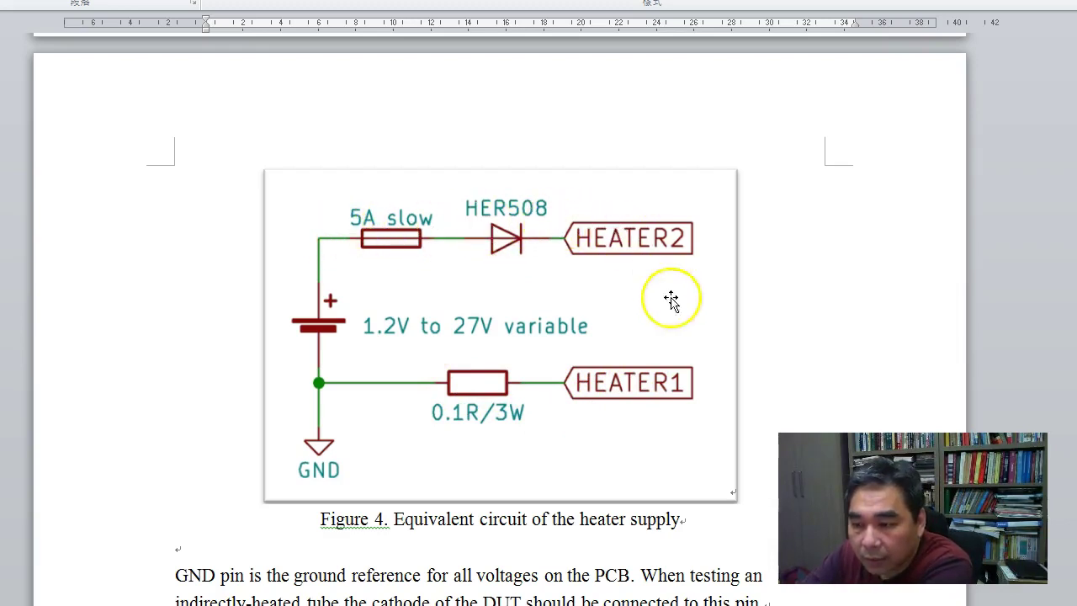
scroll(492, 387, "down", 3)
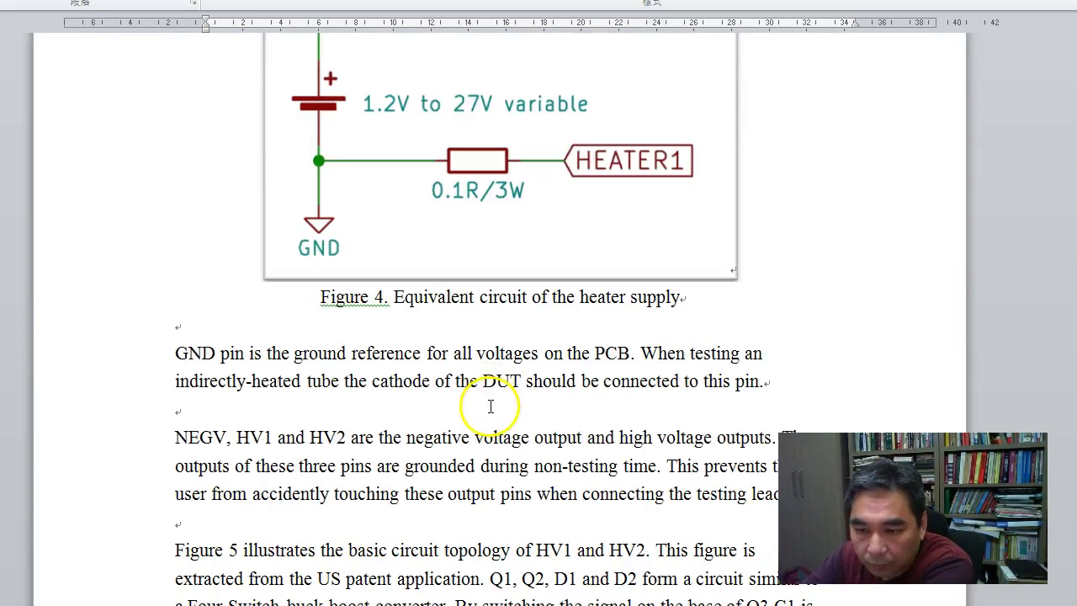
scroll(490, 406, "up", 3)
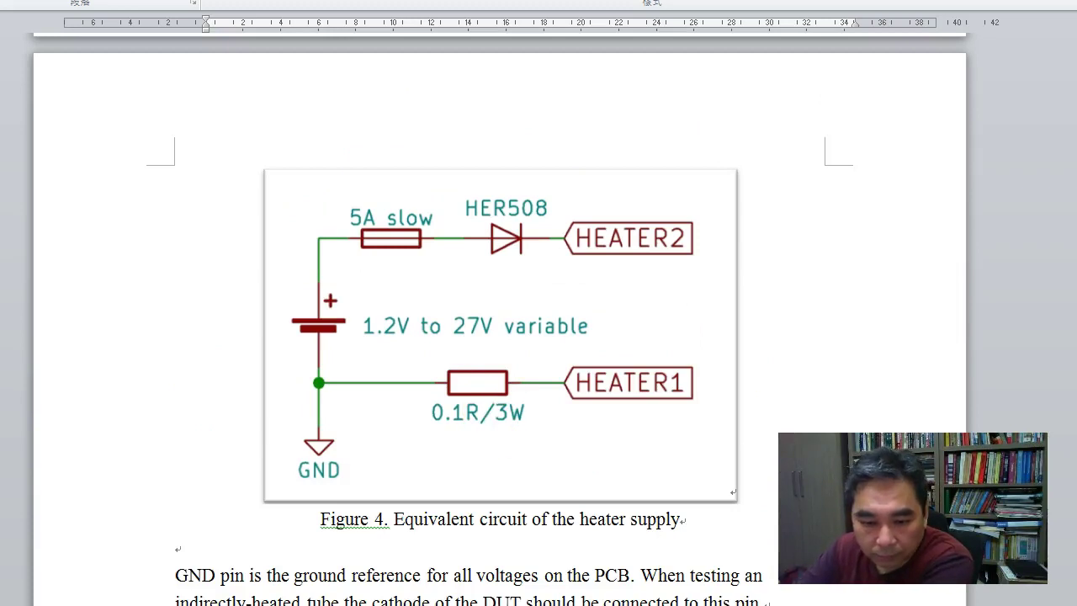
key("alt+Tab")
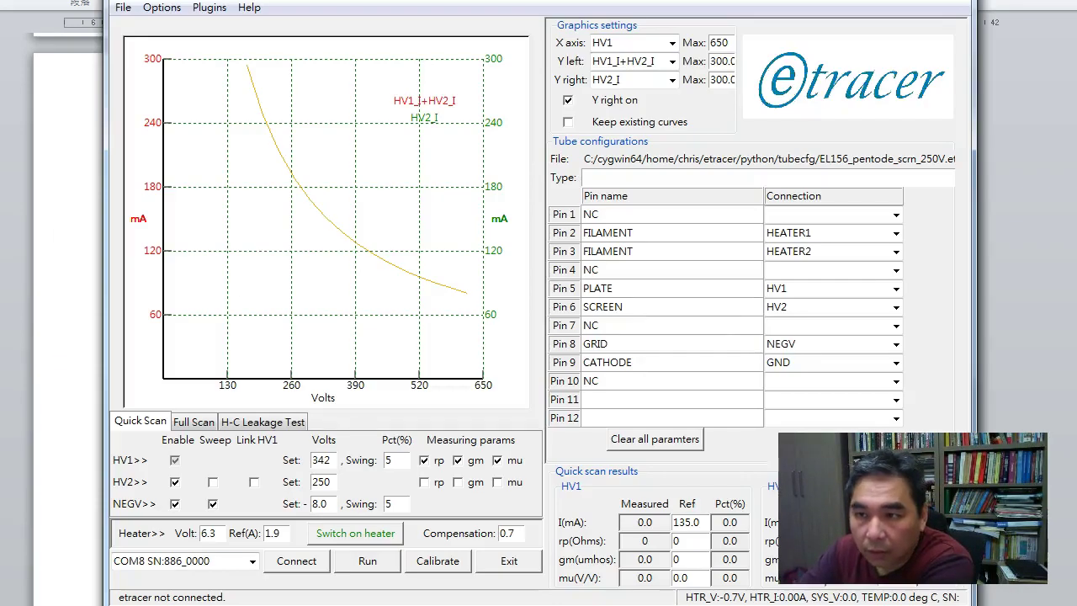
left_click_drag(619, 2, 648, 24)
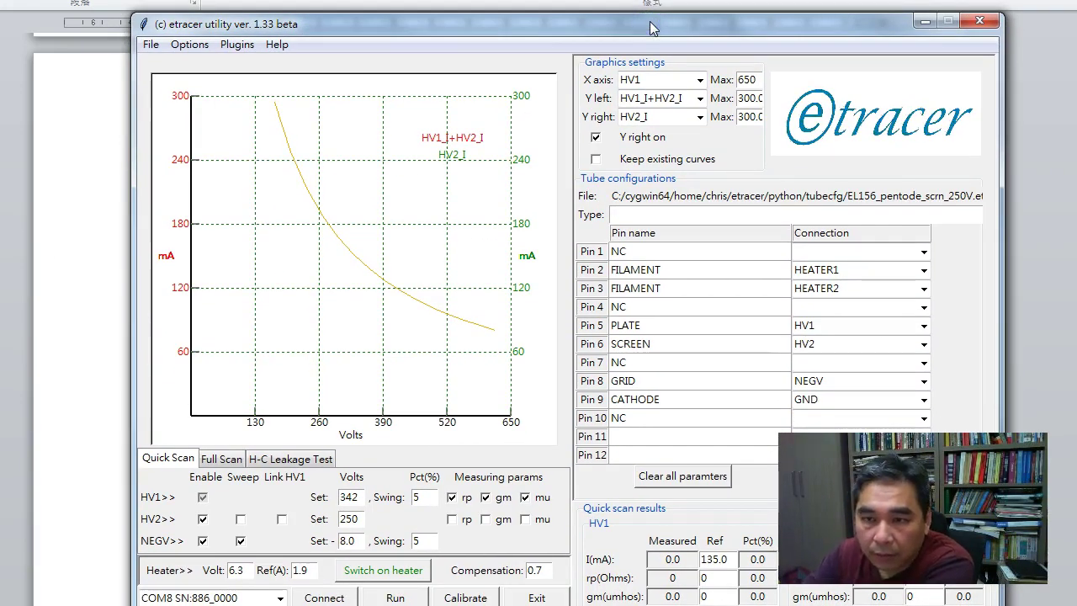
left_click(189, 45)
left_click(210, 64)
left_click_drag(435, 305, 555, 145)
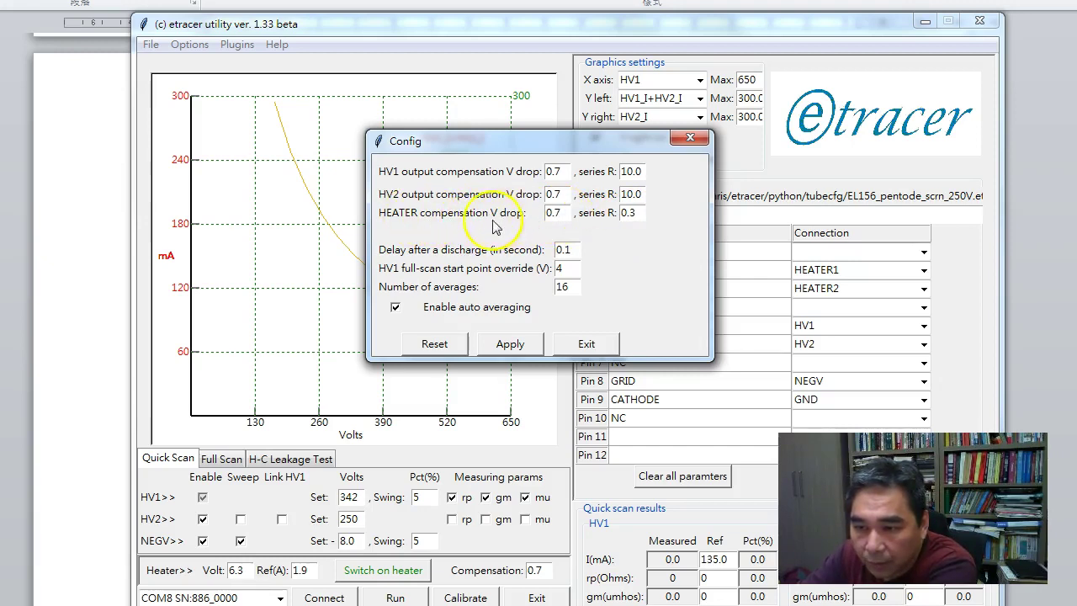
left_click(122, 240)
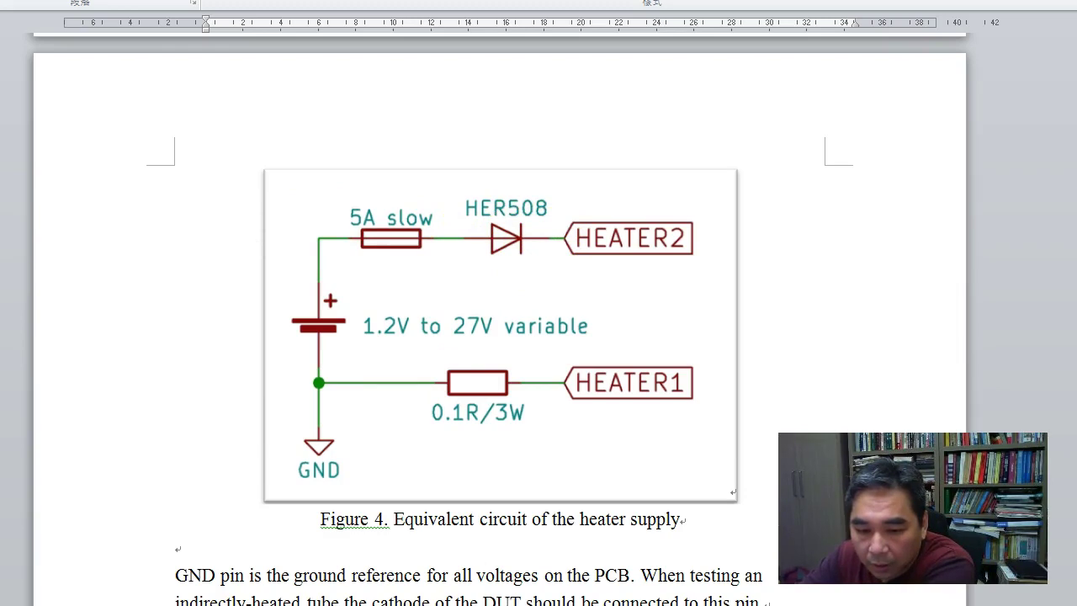
key("alt+Tab")
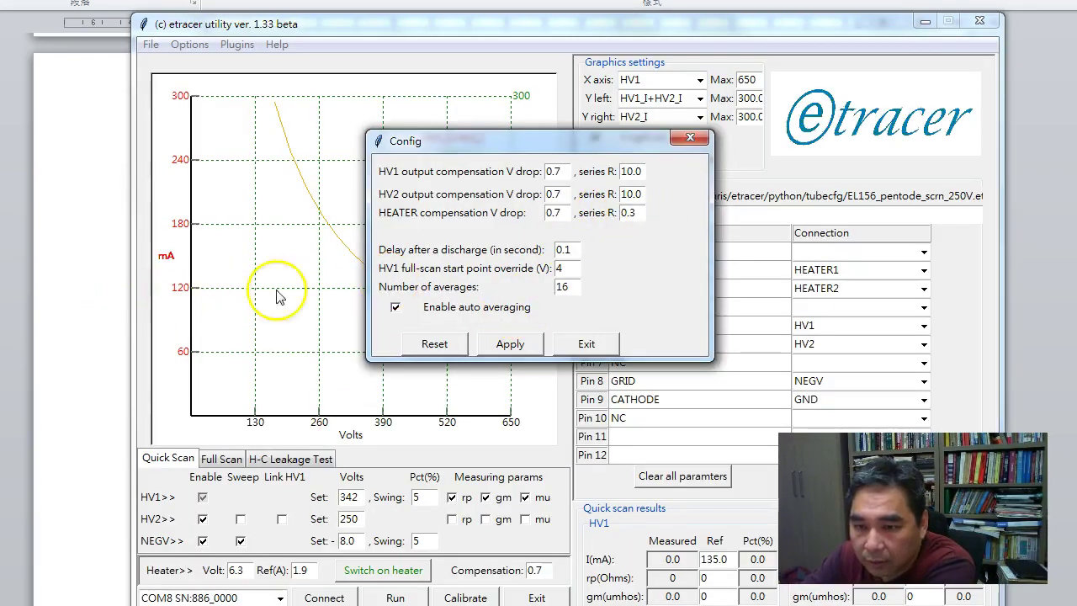
left_click(62, 272)
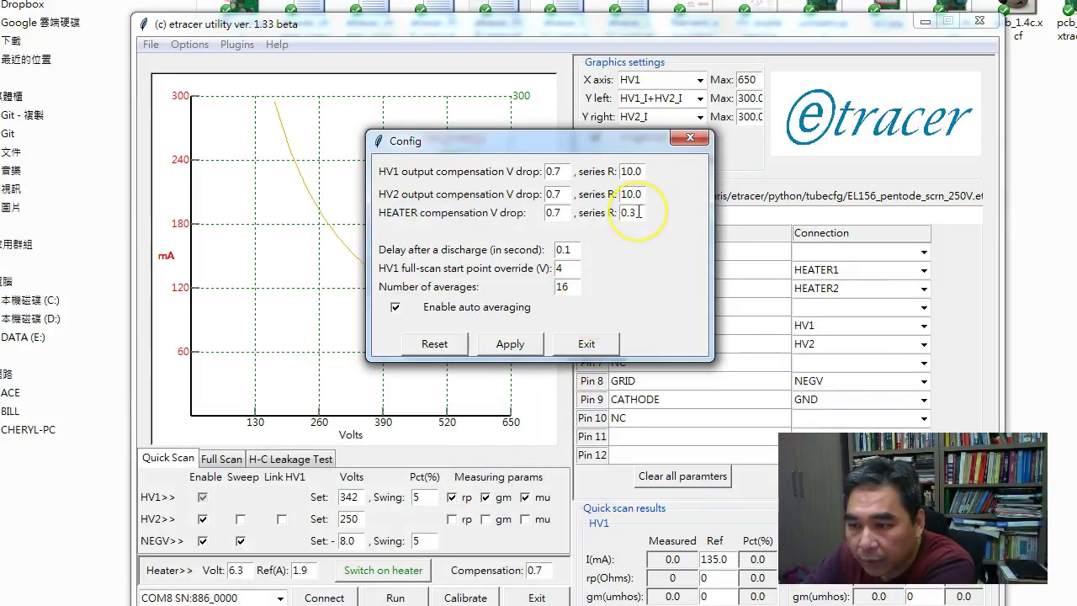
left_click(581, 347)
Move the etracer window up and start loading a tube configuration file.
left_click_drag(433, 20, 406, 0)
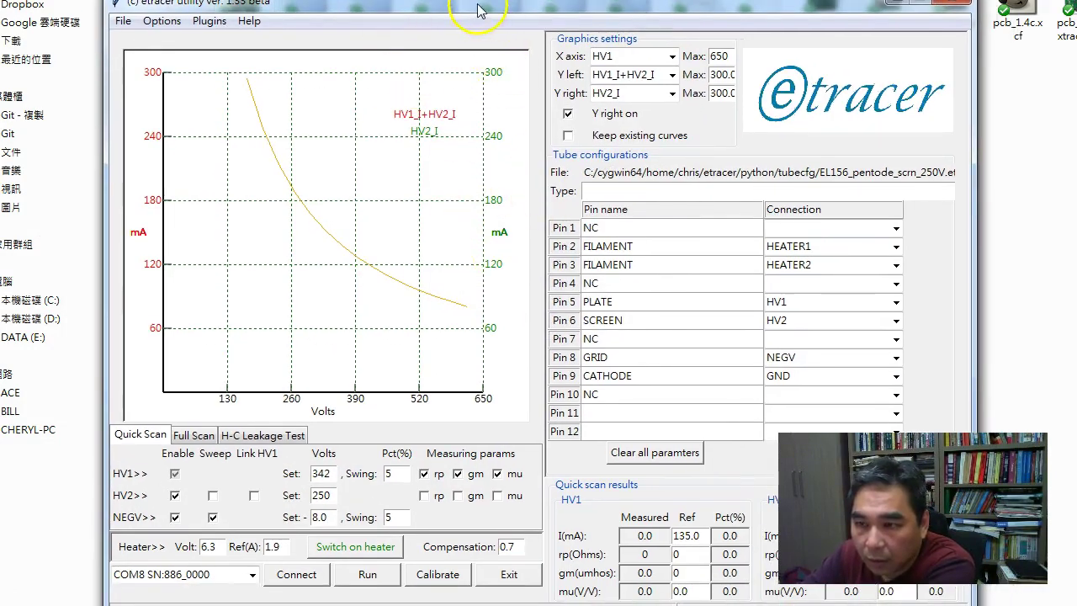
left_click_drag(480, 5, 482, 0)
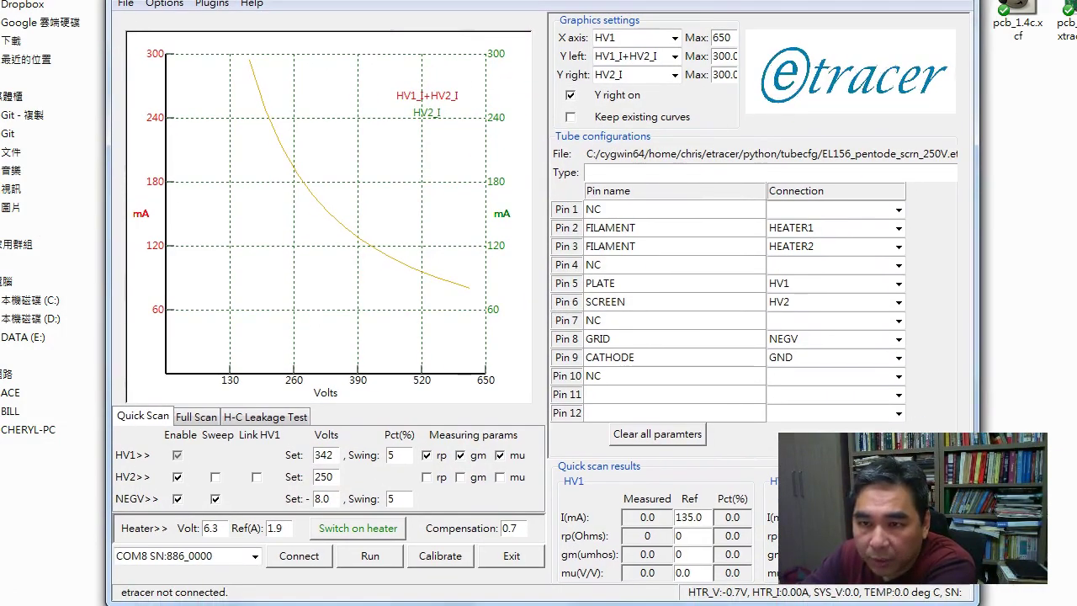
left_click(125, 3)
left_click(139, 22)
left_click(389, 379)
Load EL156_pentode_scrn_250V.etd and connect to the tracer hardware on COM8.
scroll(397, 376, "down", 4)
scroll(398, 376, "down", 12)
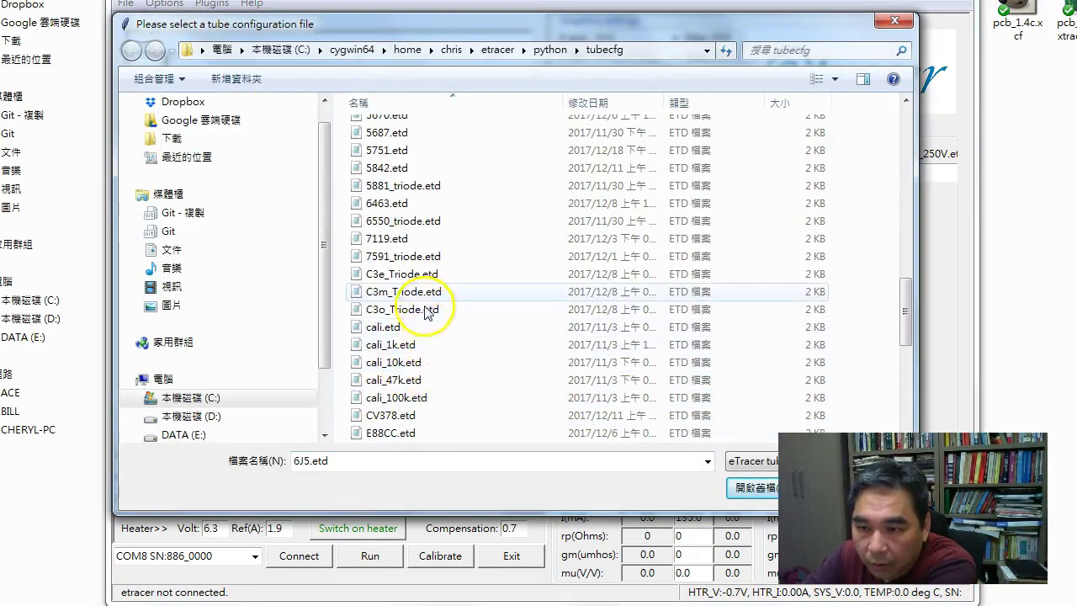
scroll(418, 308, "down", 1)
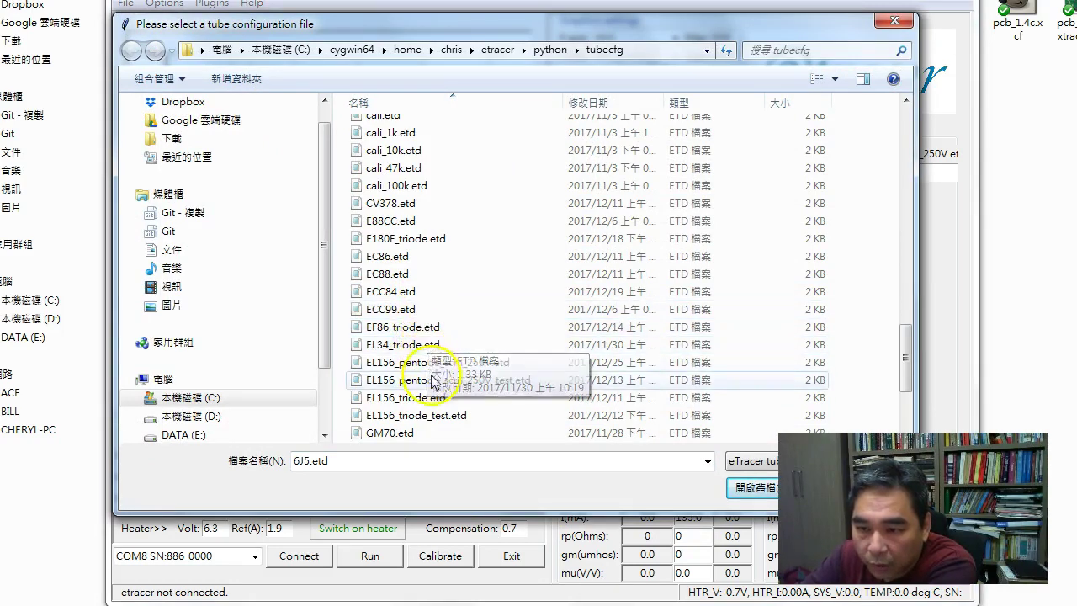
double_click(454, 362)
left_click(300, 555)
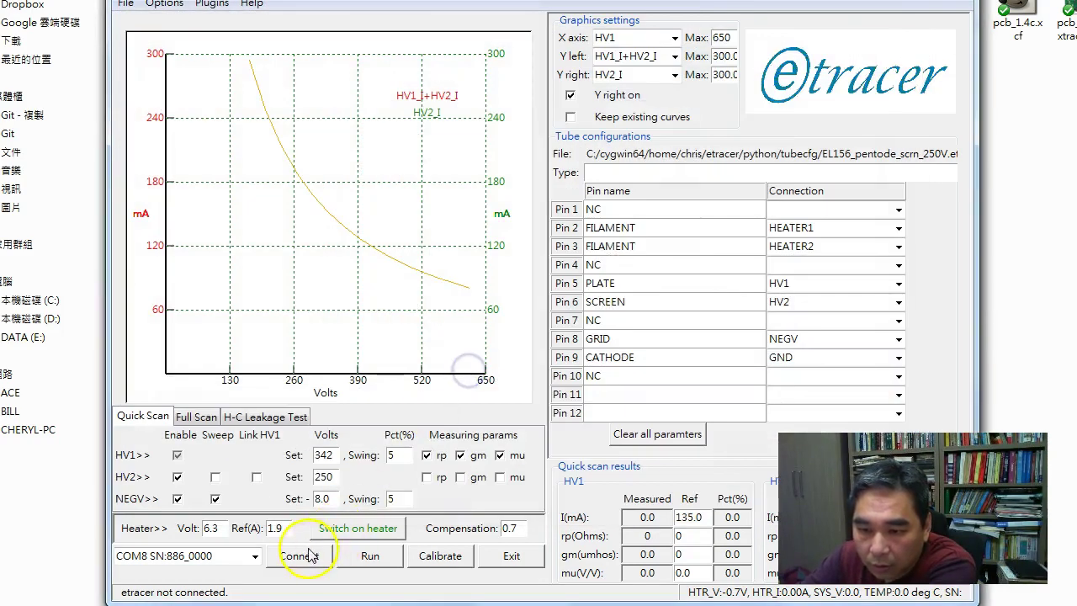
left_click(382, 533)
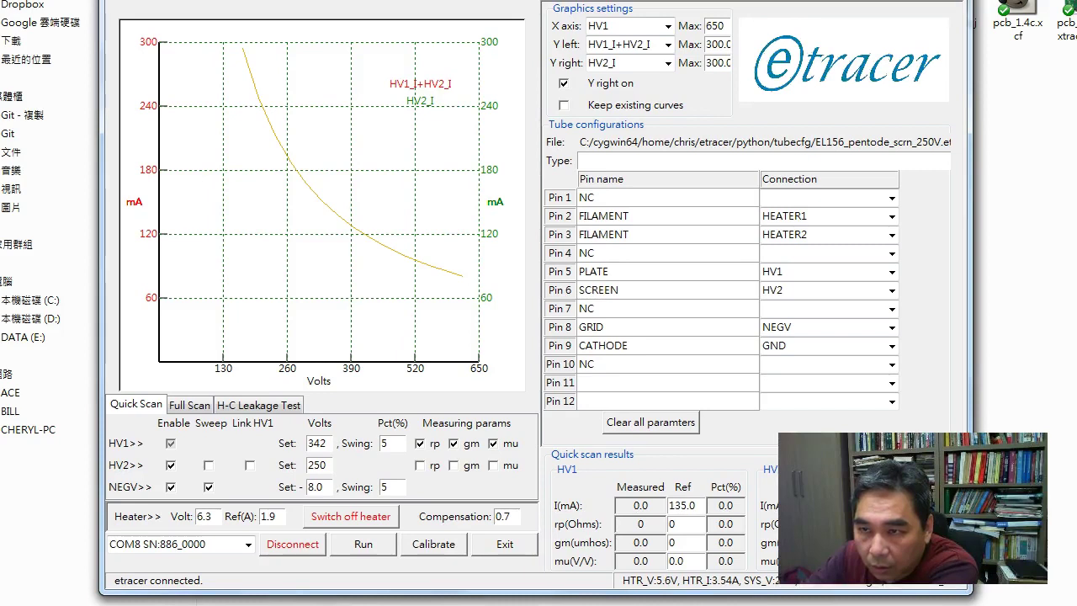
left_click(760, 570)
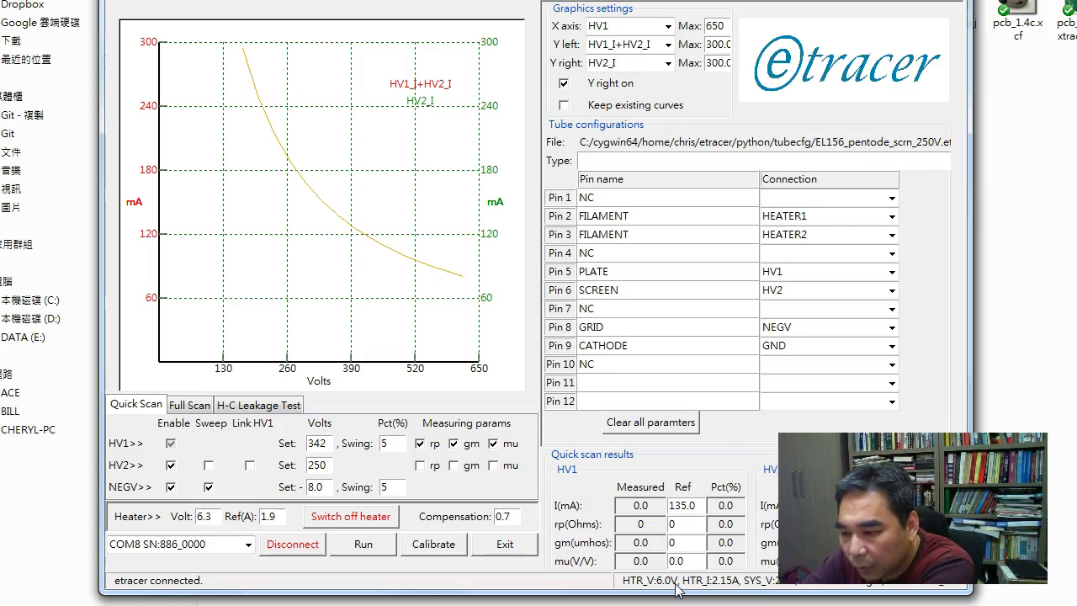
left_click(683, 591)
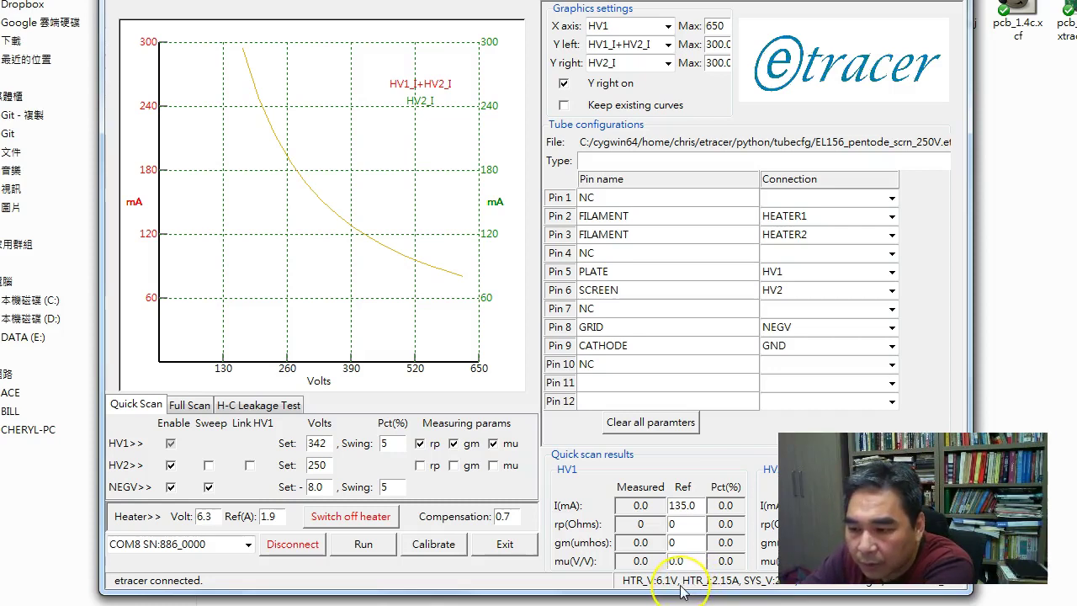
left_click(601, 526)
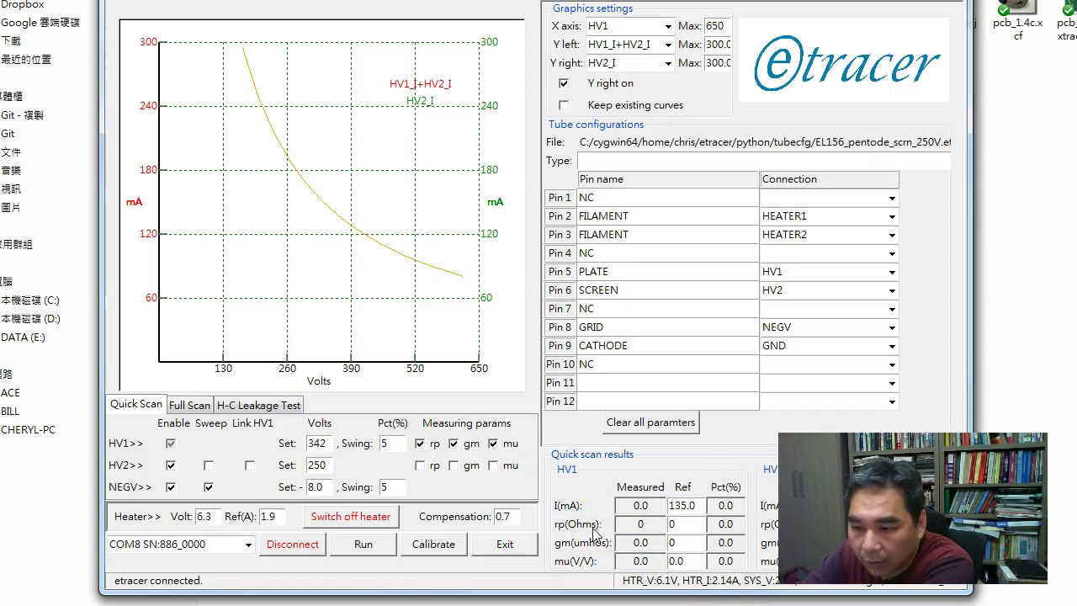
left_click(656, 557)
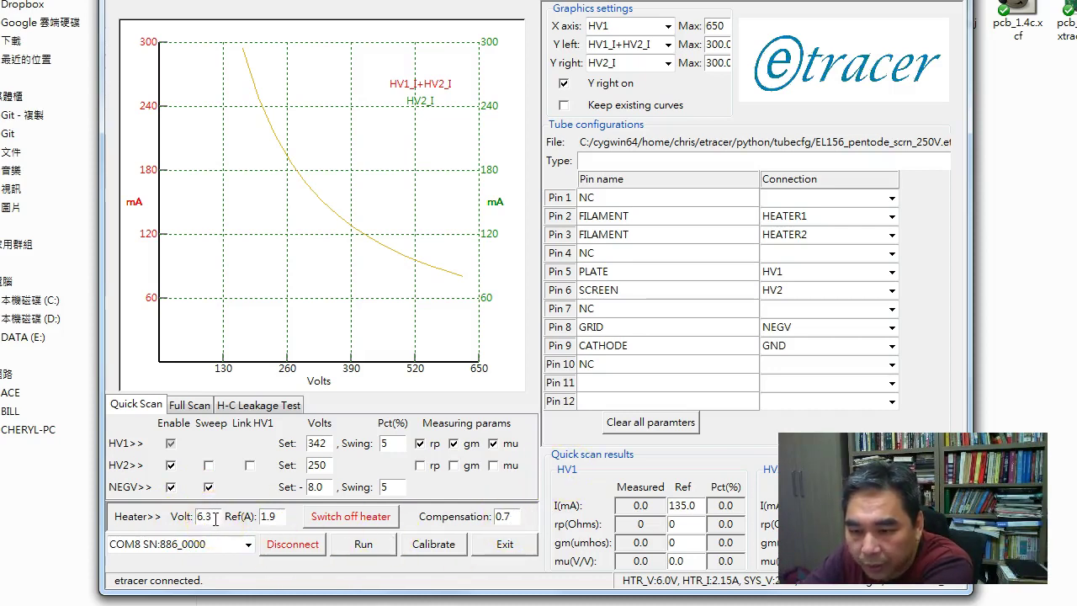
left_click(496, 515)
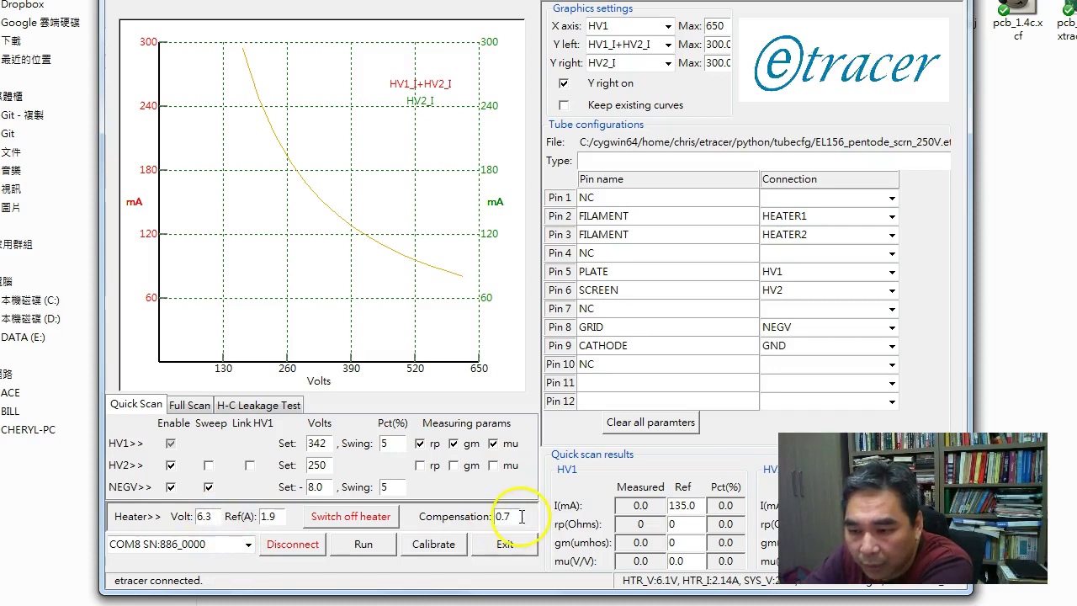
left_click(653, 587)
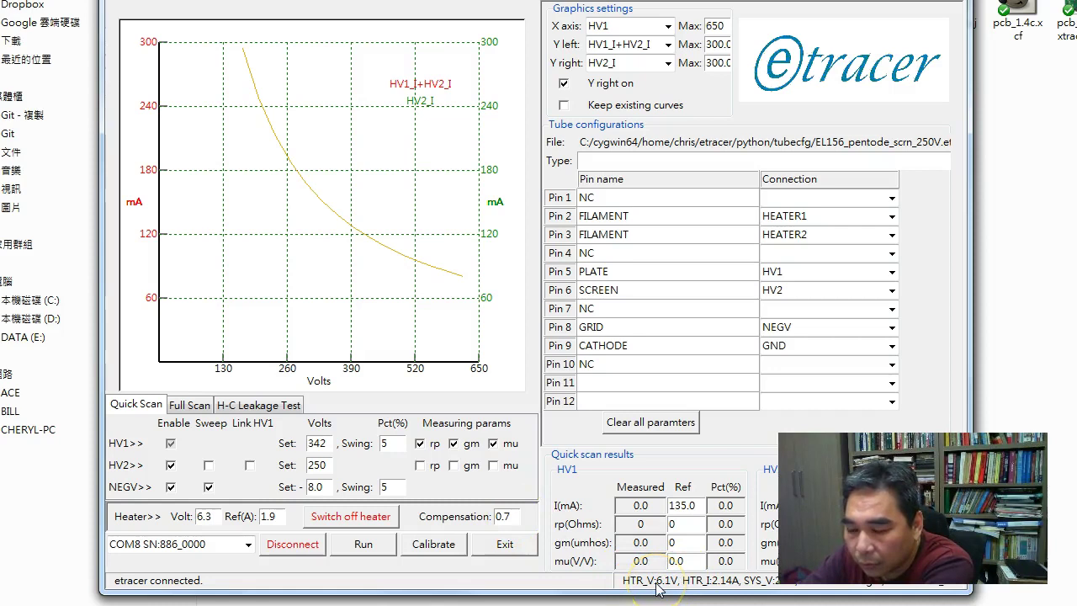
left_click(669, 587)
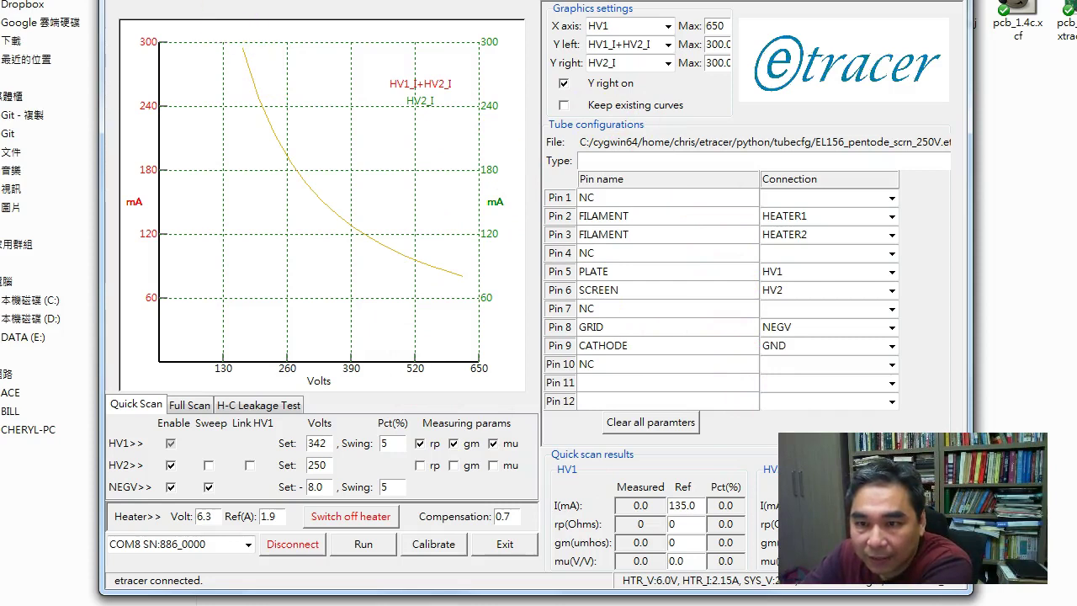
Run a 0–650 V full scan from the Full Scan tab and abort it after a few points near 0 V.
left_click(126, 1)
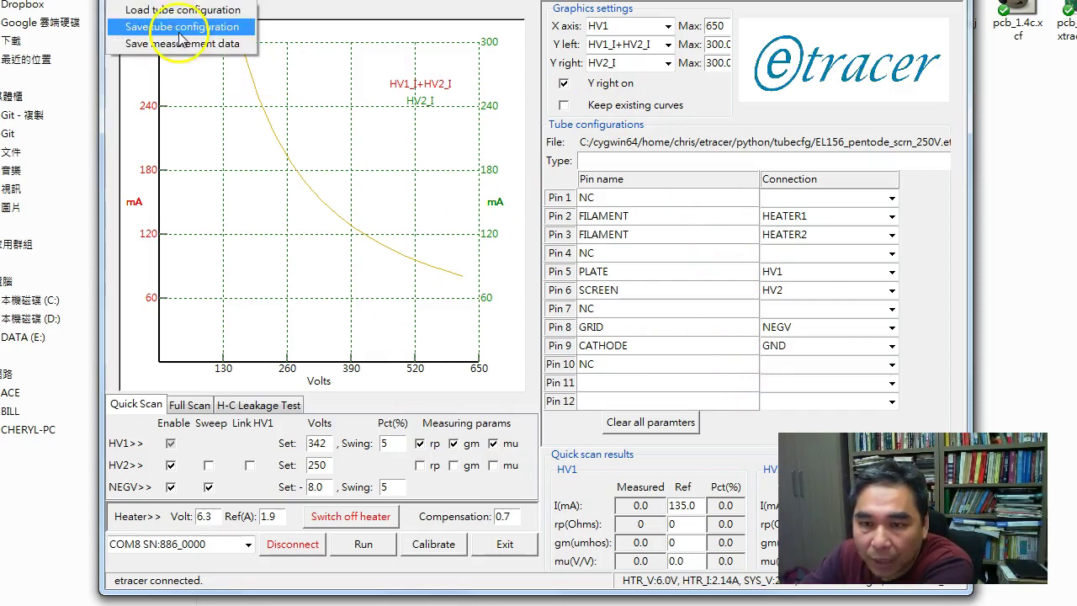
left_click(189, 404)
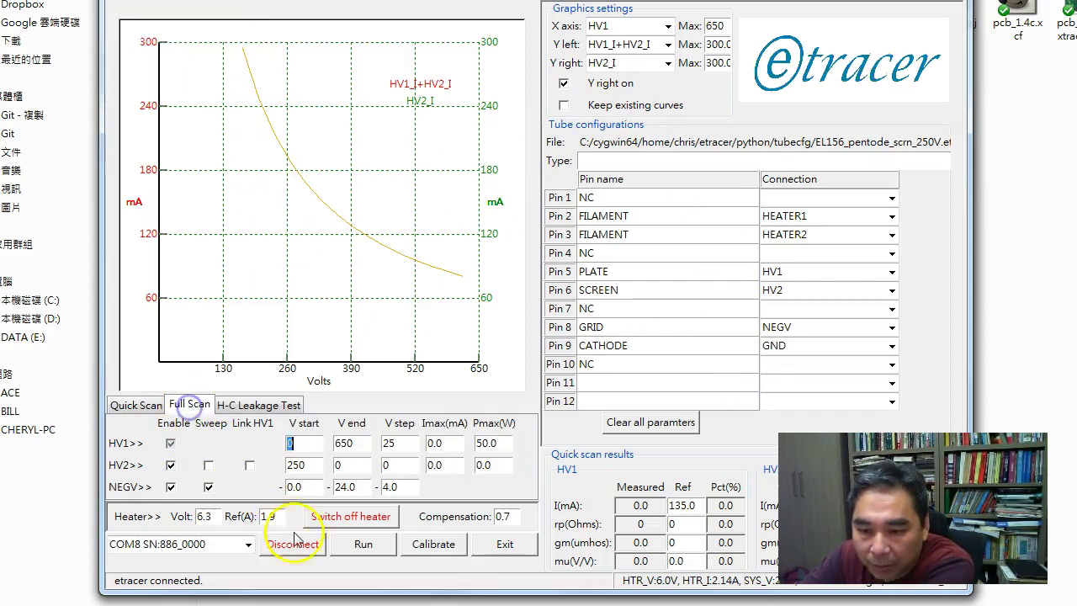
left_click(354, 545)
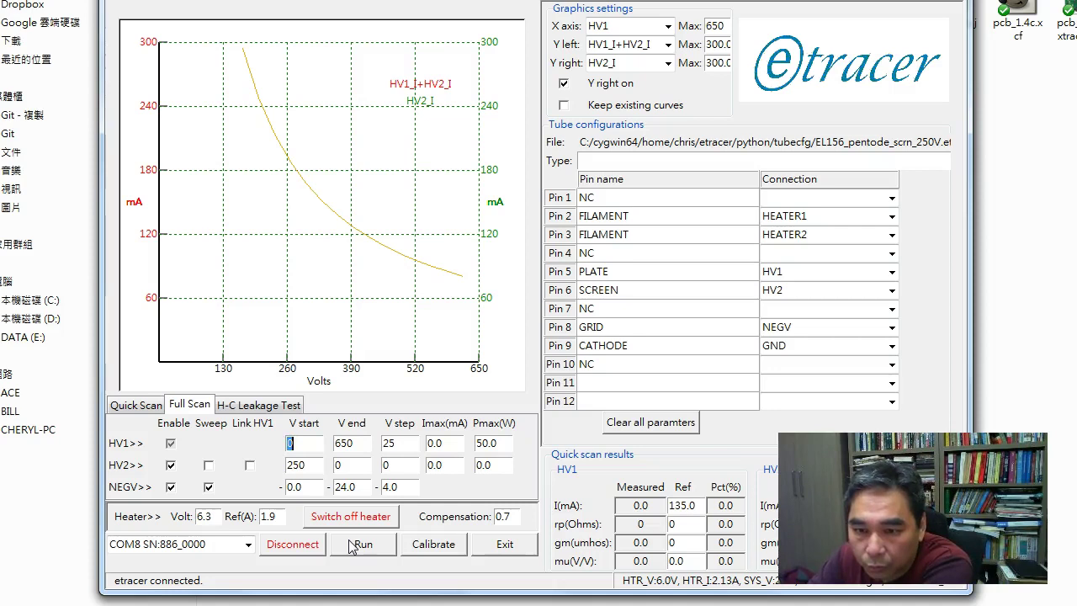
left_click(353, 546)
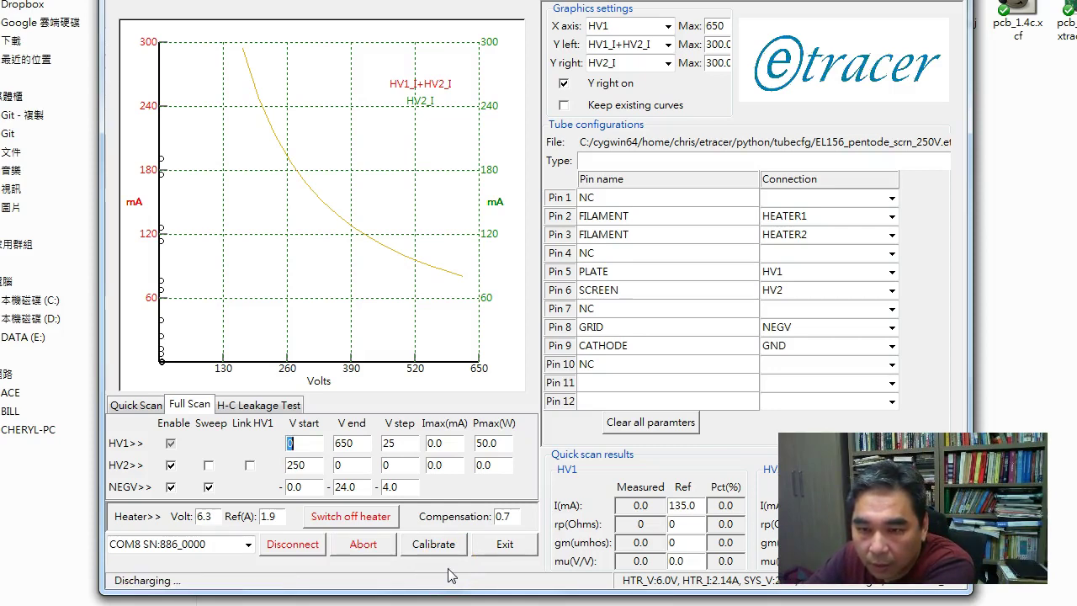
left_click(363, 544)
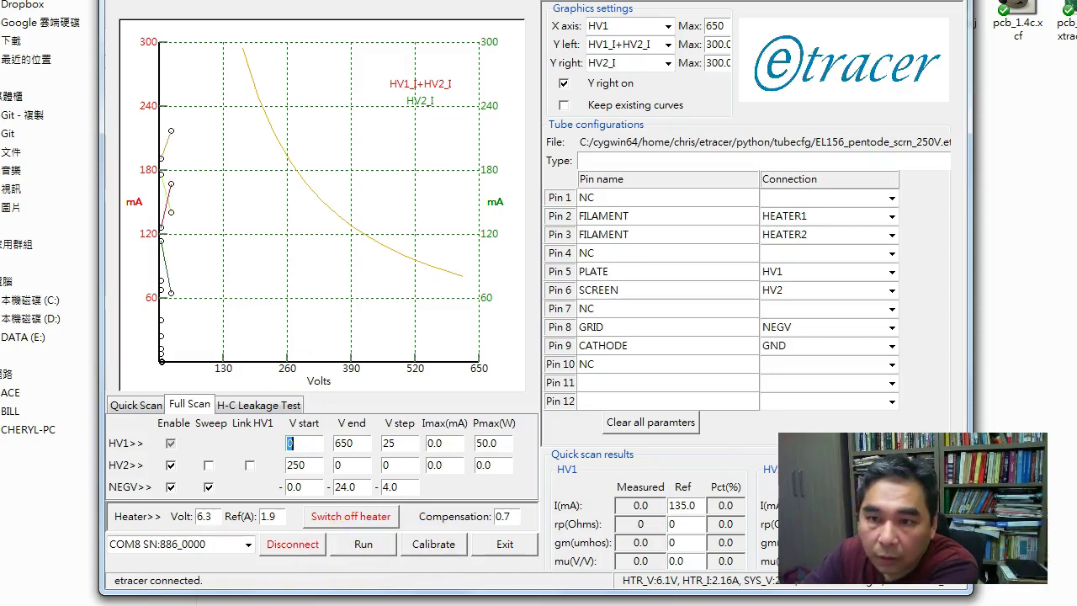
Set the HV1 full-scan start point override to 0 in Config and start a new full scan.
left_click(177, 10)
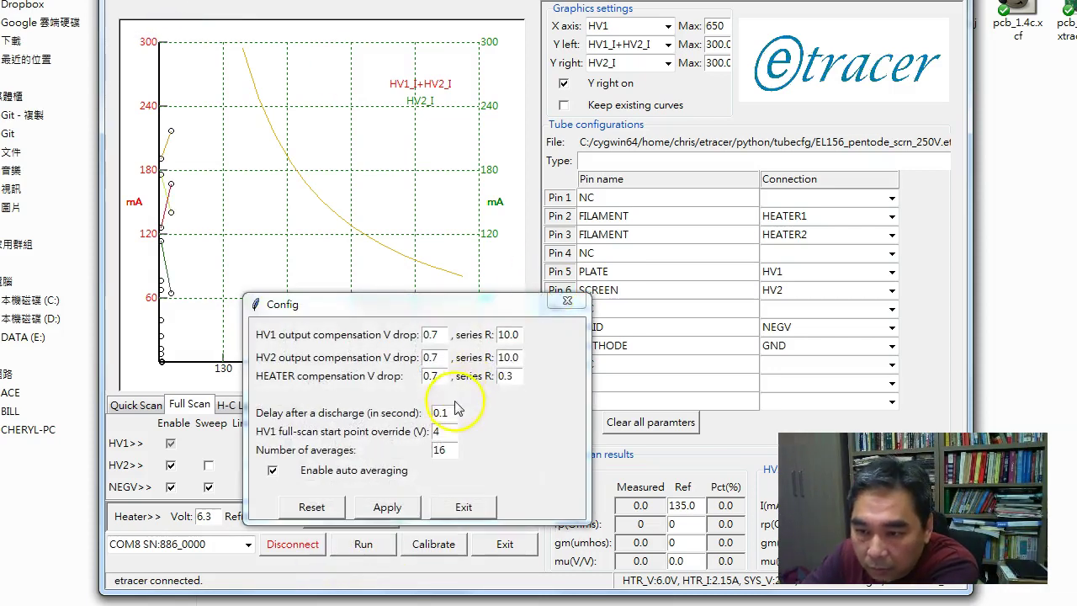
double_click(435, 431)
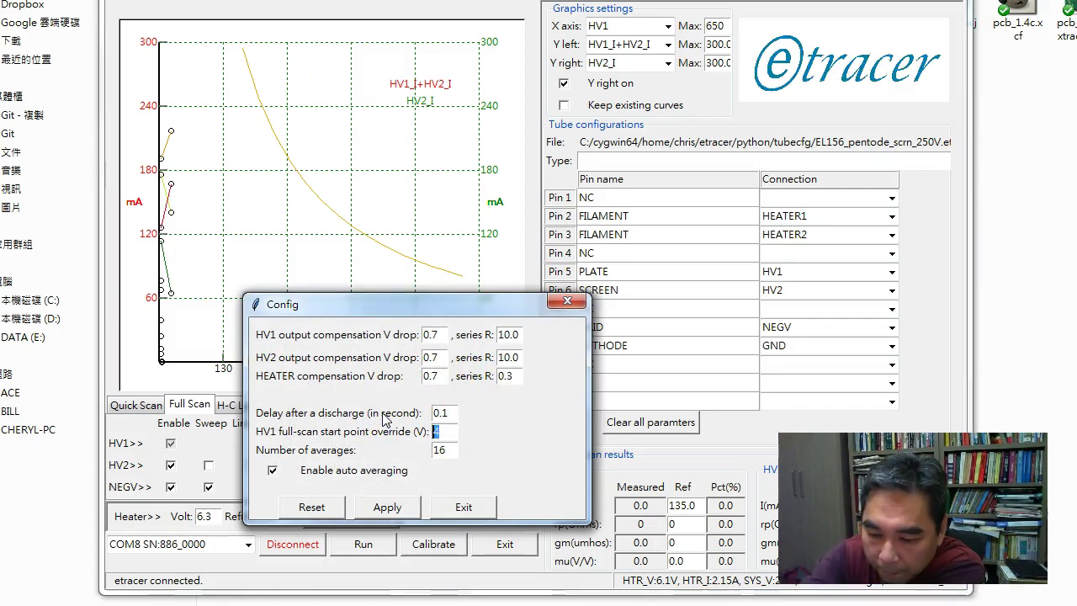
type("0")
left_click(385, 507)
left_click(440, 507)
left_click(363, 544)
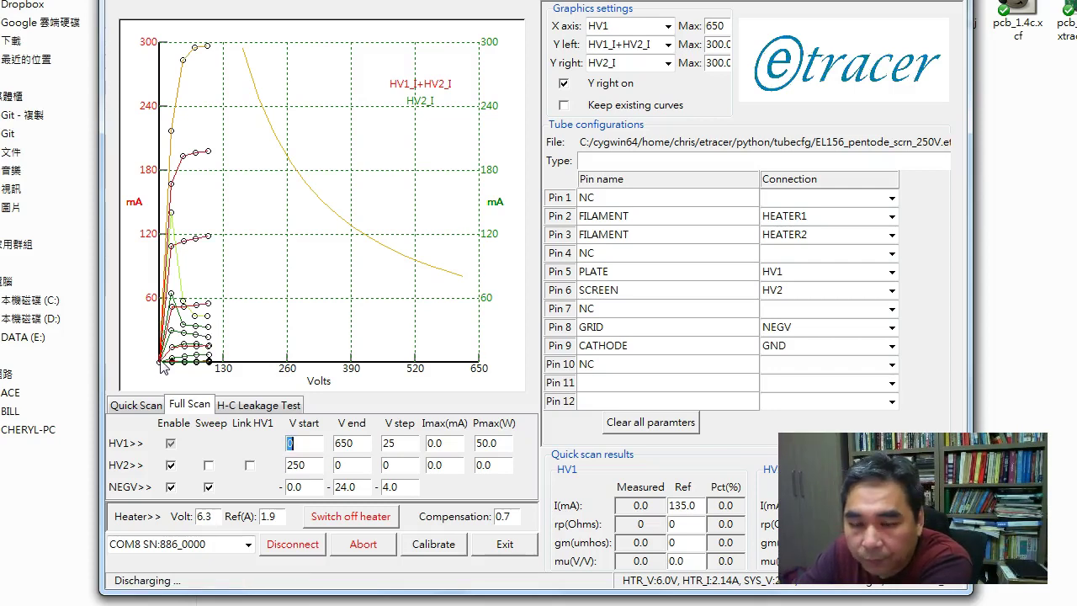
Select the V start and V step fields while the full scan extends its curves past 500 V.
left_click(303, 446)
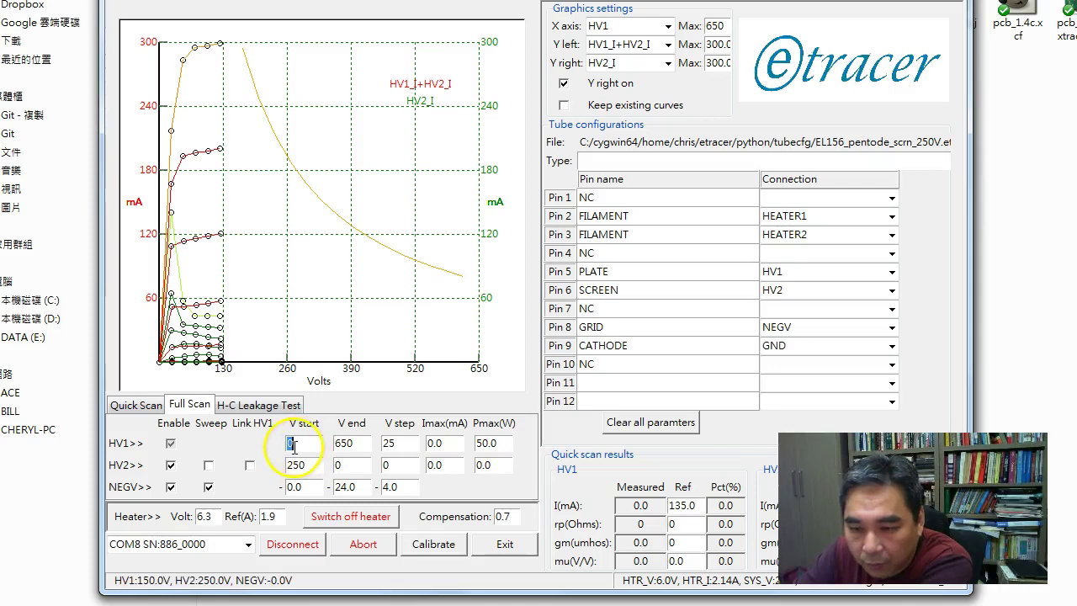
left_click(397, 444)
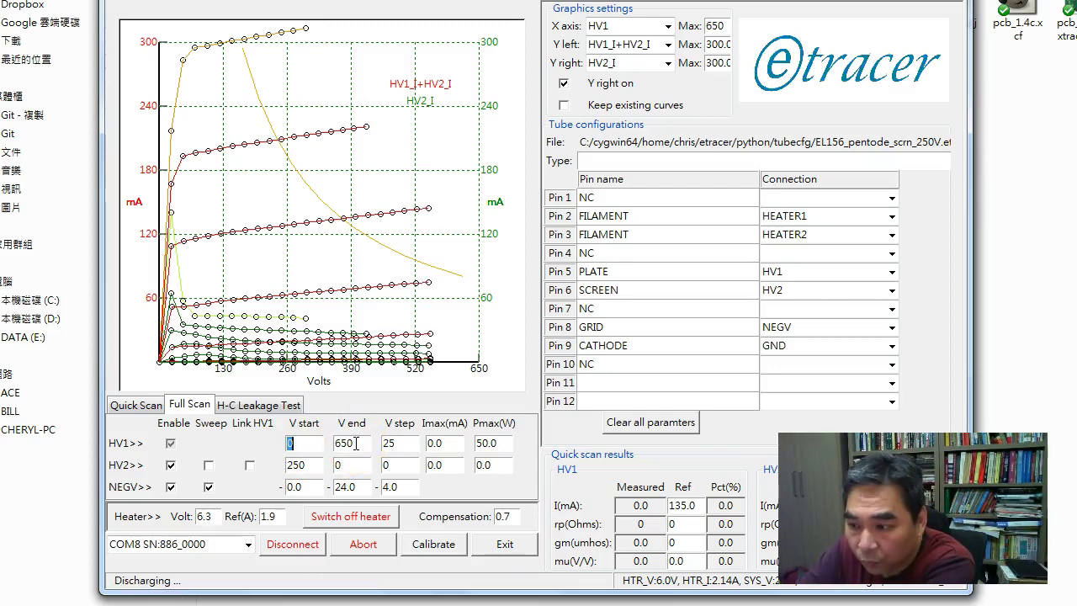
Abort the scan and set the HV1 full-scan start override back to 4 in Config.
left_click(367, 552)
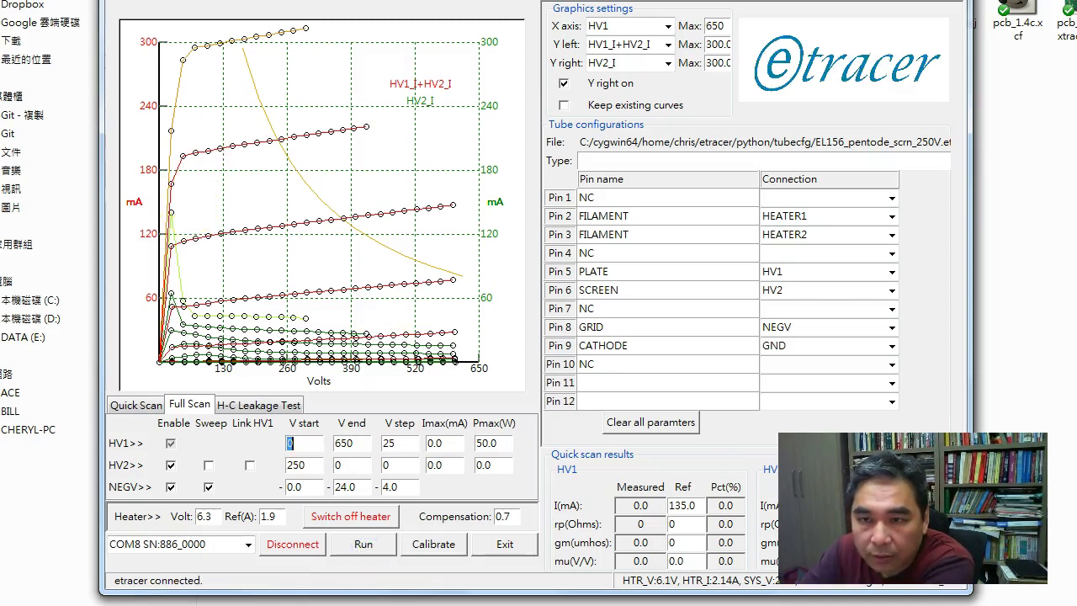
left_click(164, 2)
left_click(180, 8)
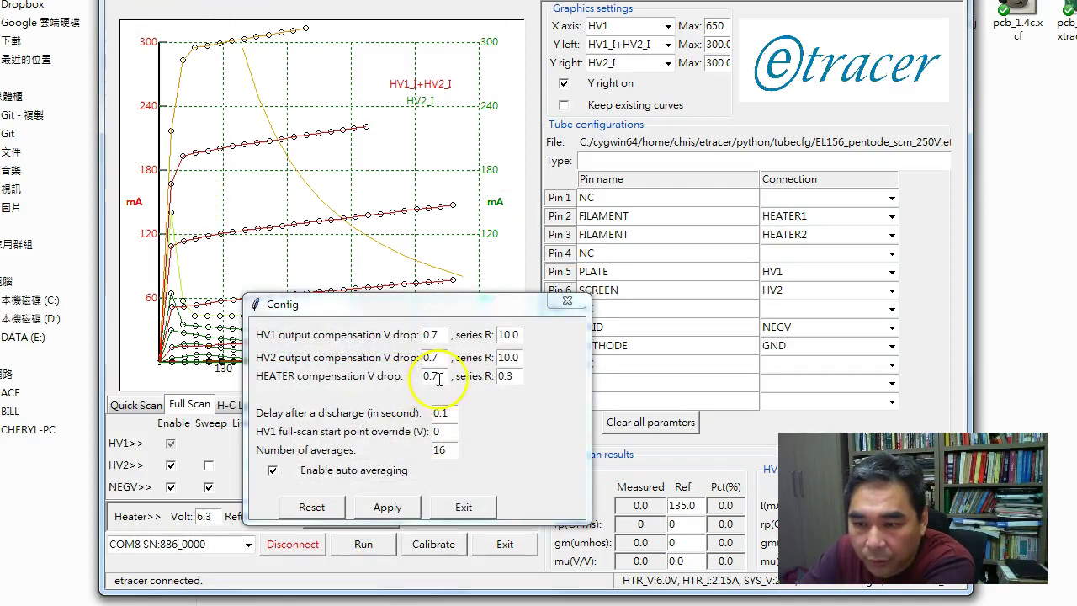
left_click_drag(415, 305, 529, 269)
left_click_drag(554, 397, 523, 404)
type("4")
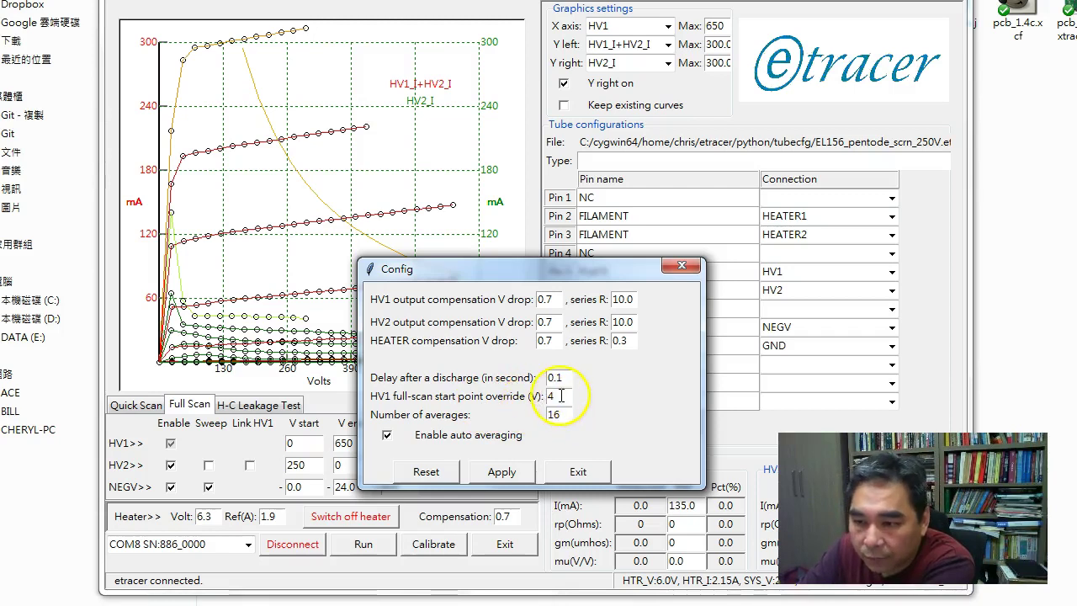
left_click(511, 474)
left_click(572, 471)
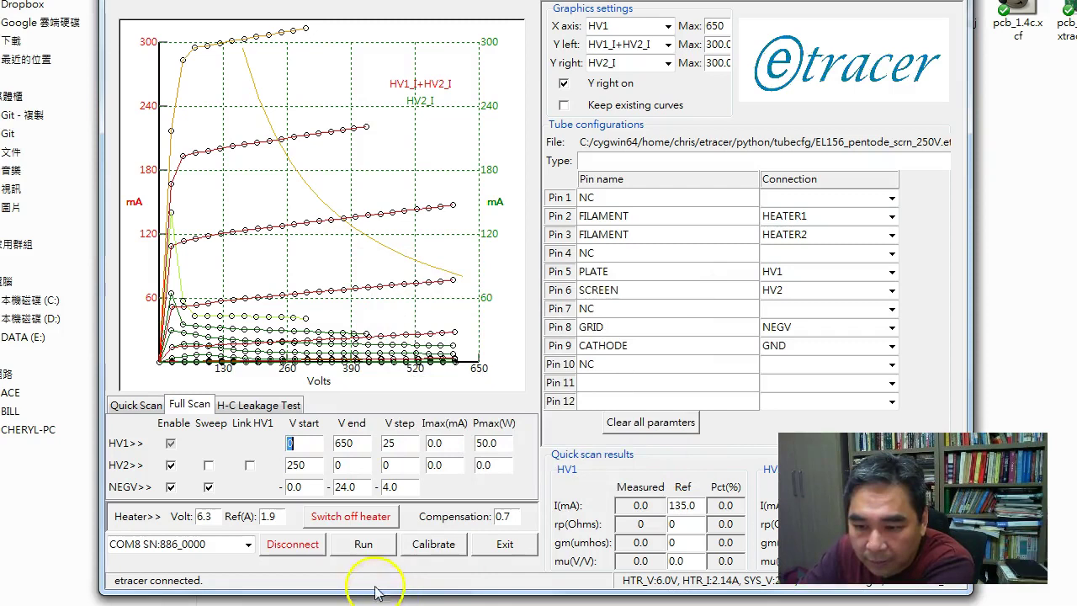
Rerun the full scan using the 4 V start override.
left_click(369, 547)
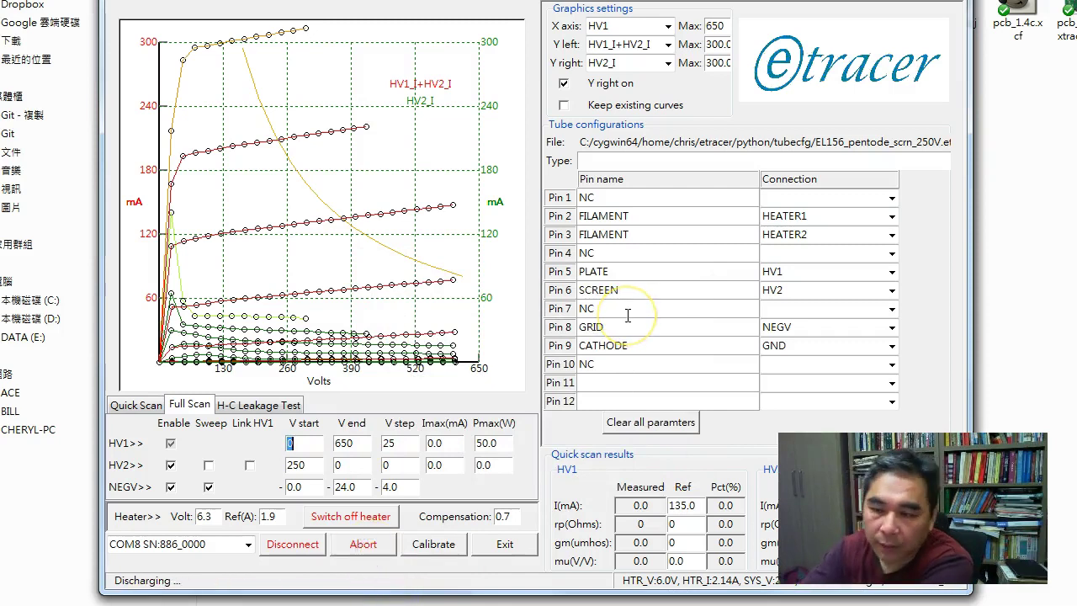